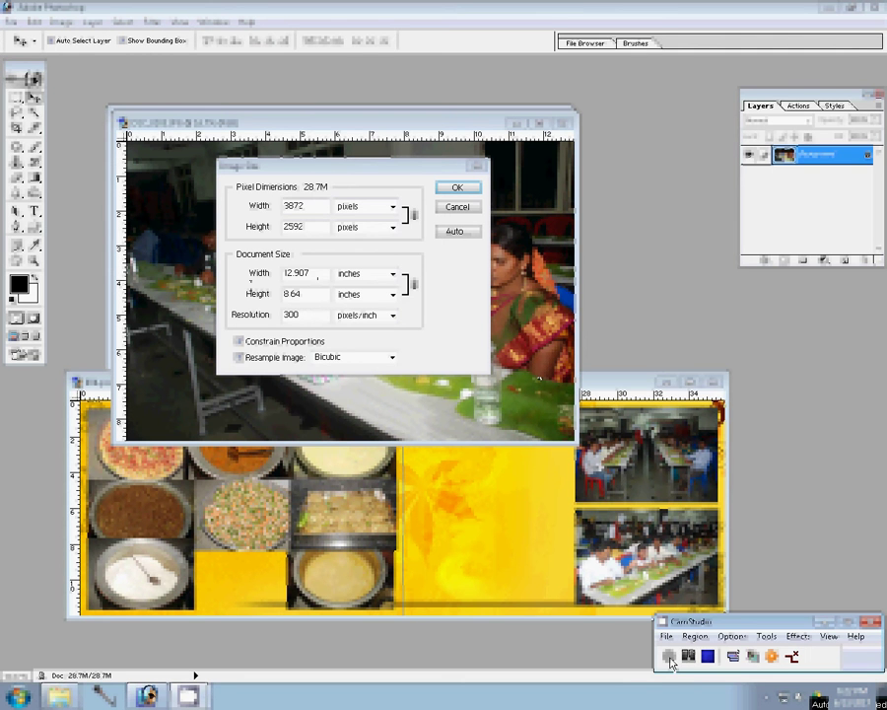
# Step: Resize the dining-hall photo to a document width of 10.7
pyautogui.click(457, 188)
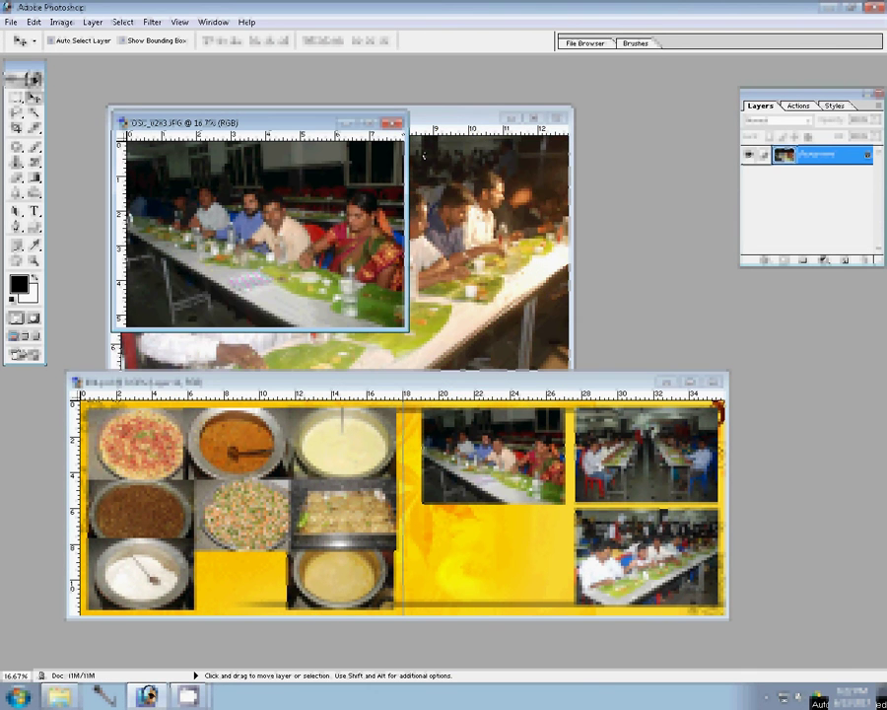
pyautogui.hotkey('ctrl', 'a')
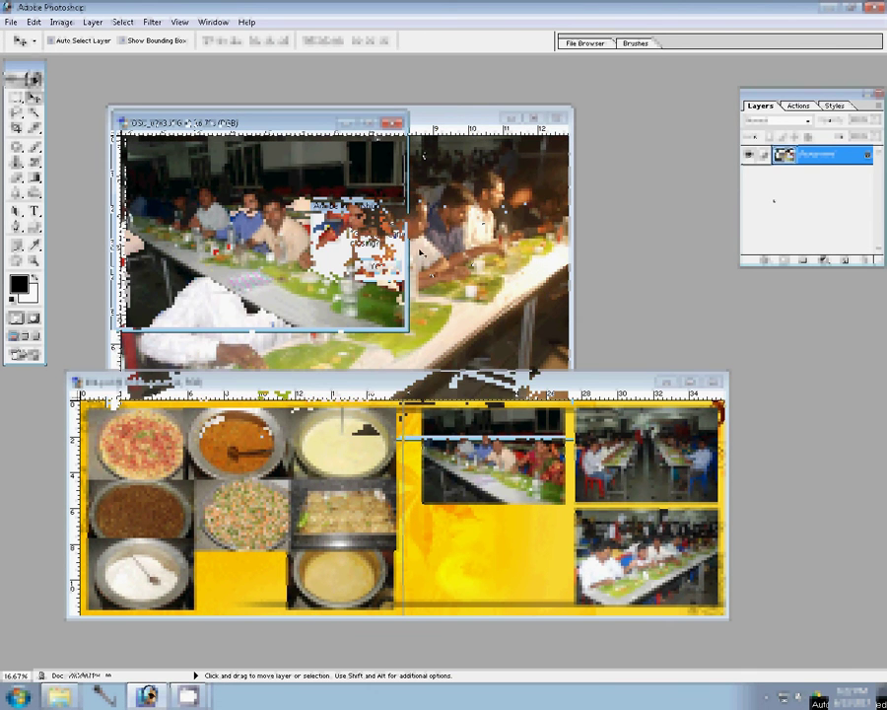
pyautogui.hotkey('ctrl', 'alt', 'i')
pyautogui.press('Tab')
pyautogui.press('Tab')
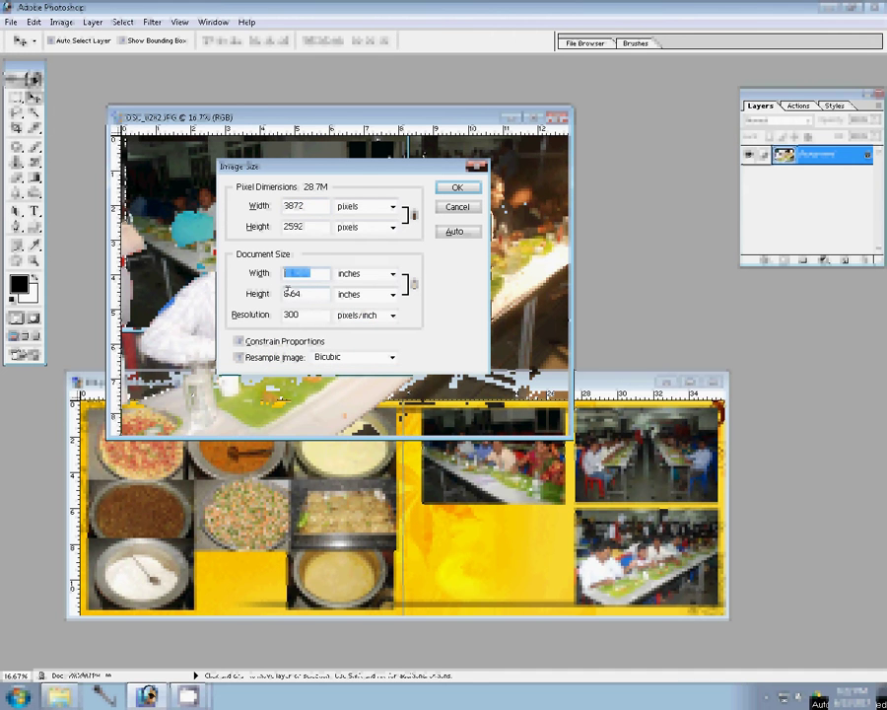
pyautogui.write('10.7')
pyautogui.click(457, 187)
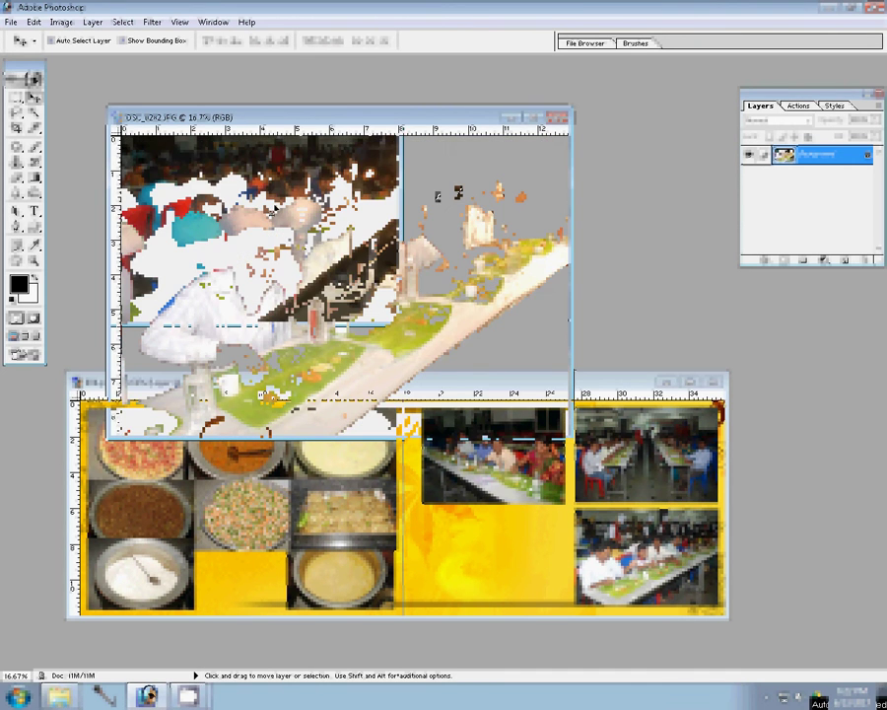
# Step: Place the resized photo in the spread's lower-right slot and close the source photo
pyautogui.moveTo(457, 190); pyautogui.dragTo(526, 549)
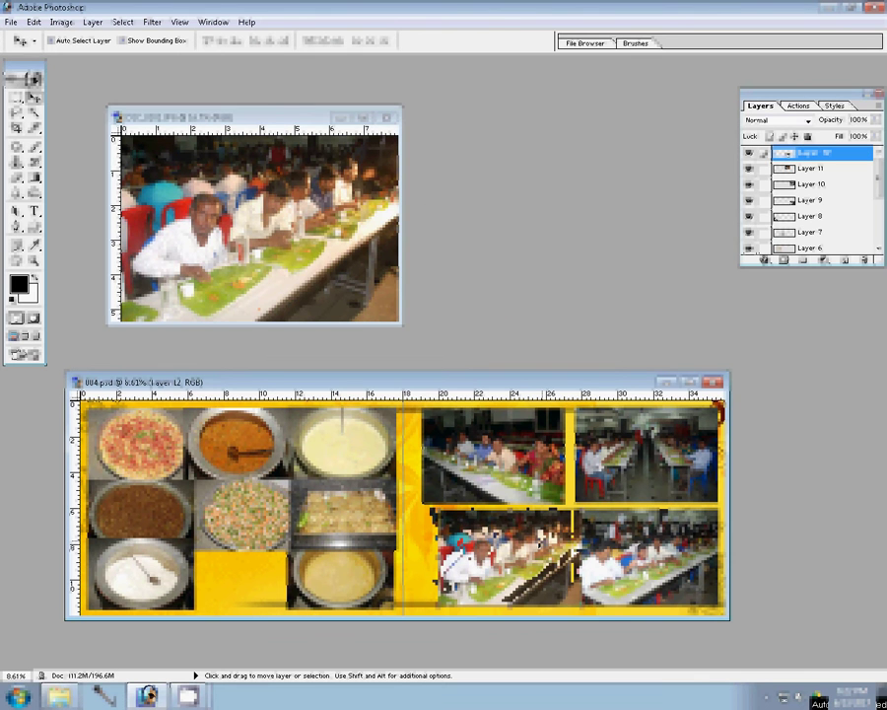
pyautogui.moveTo(573, 545); pyautogui.dragTo(523, 542)
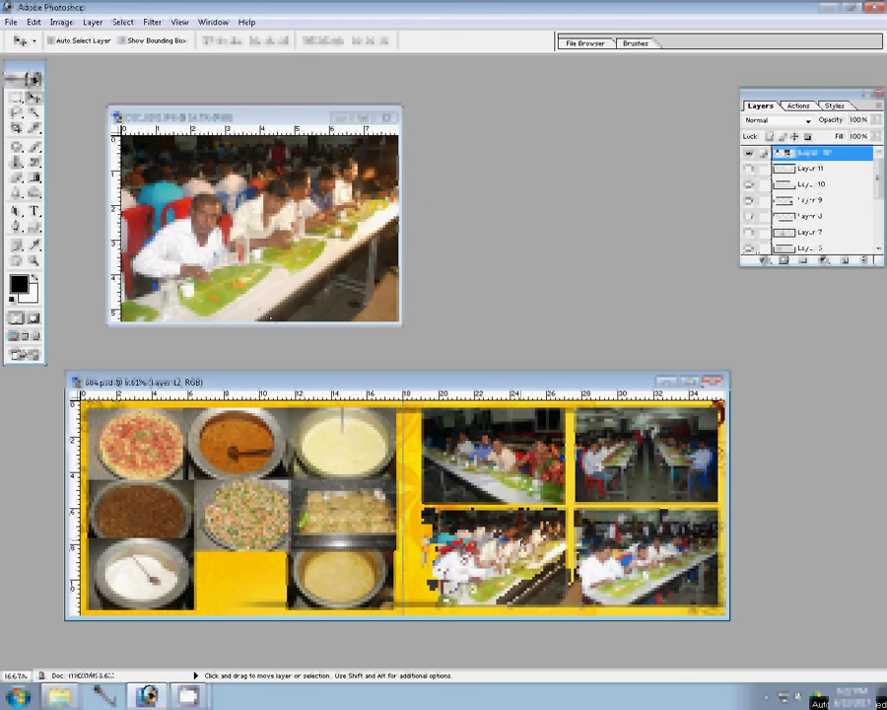
pyautogui.hotkey('ctrl', 'w')
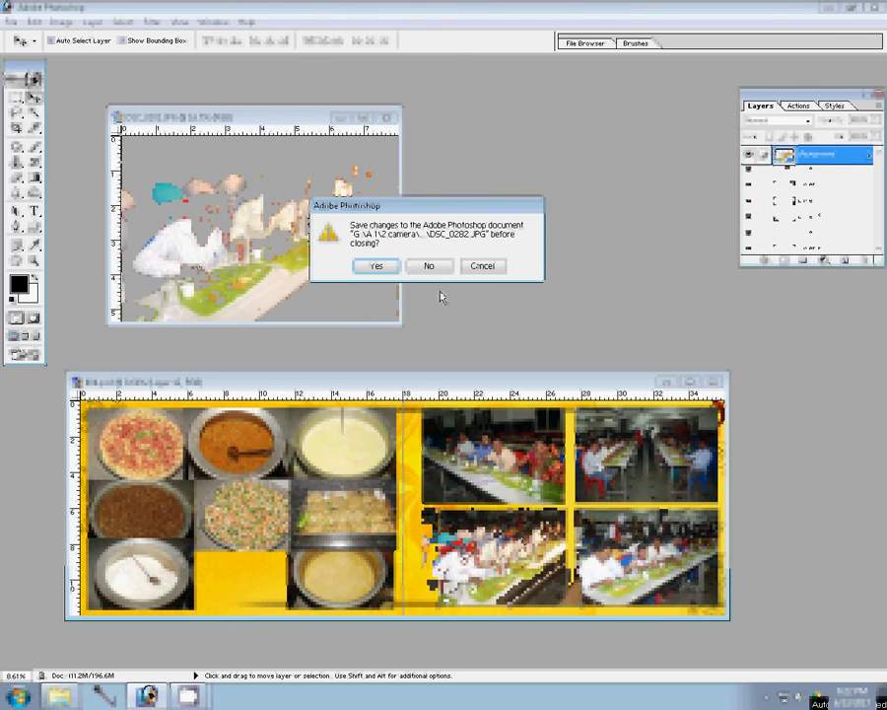
# Step: Discard the dining-hall photo's changes and open DSC_0345 from the 101NCD80 folder
pyautogui.press('n')
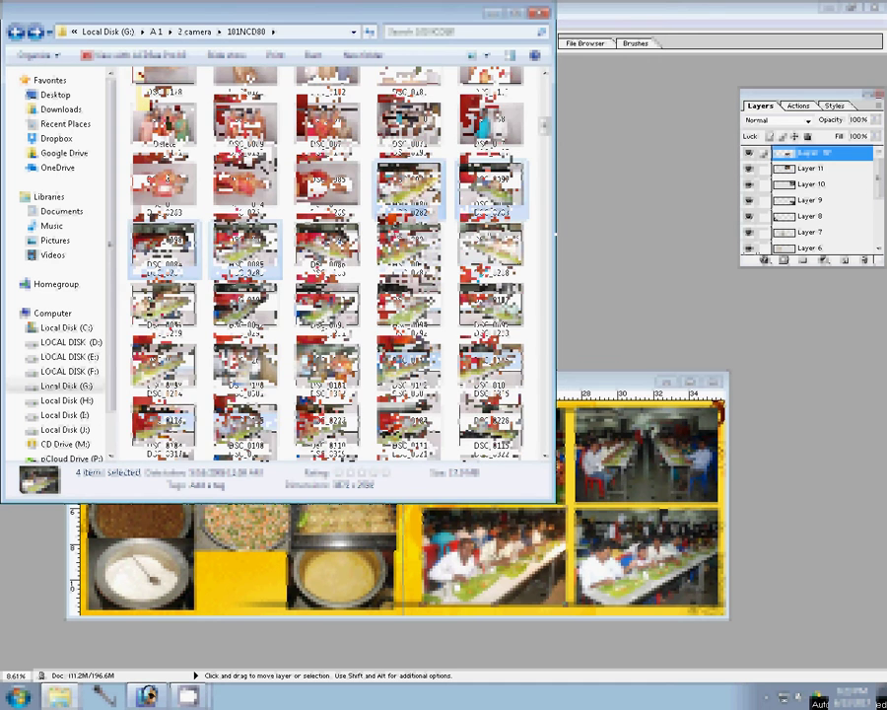
pyautogui.doubleClick(167, 126)
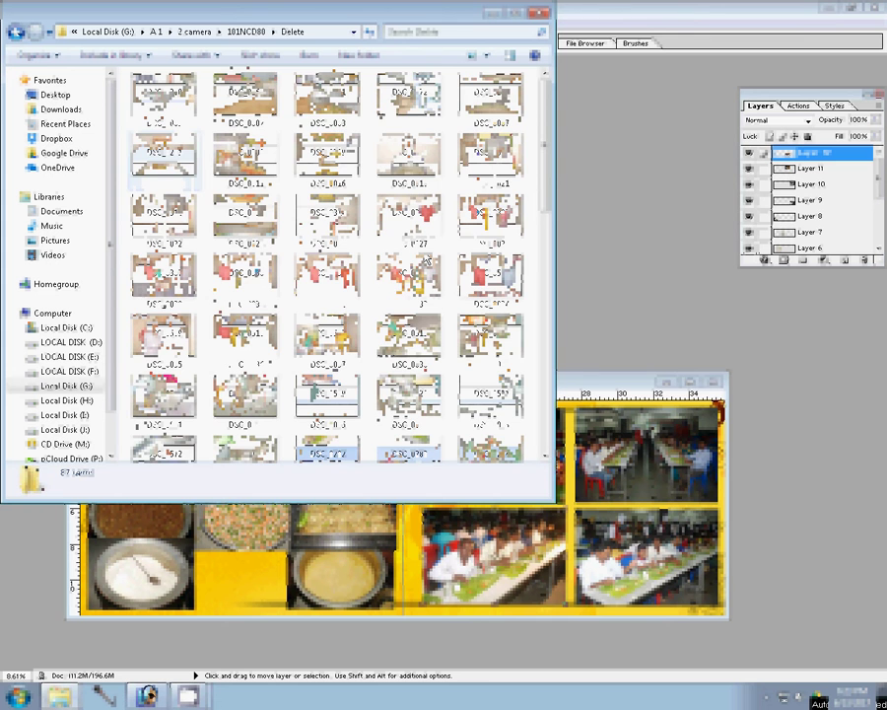
pyautogui.press('BackSpace')
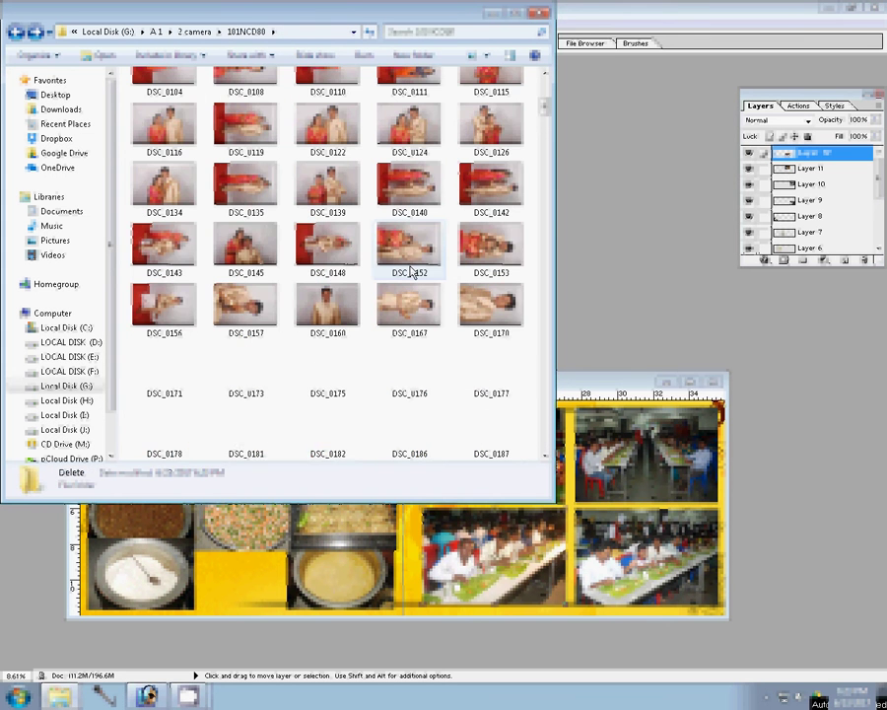
pyautogui.scroll(-3, 413, 273)
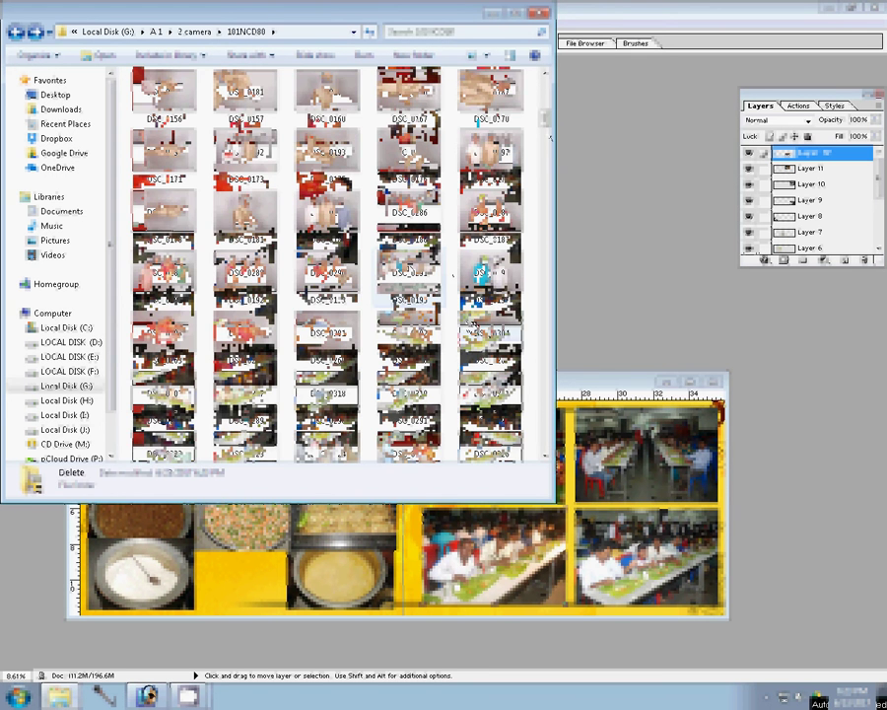
pyautogui.moveTo(546, 118); pyautogui.dragTo(547, 146)
pyautogui.scroll(-3, 516, 295)
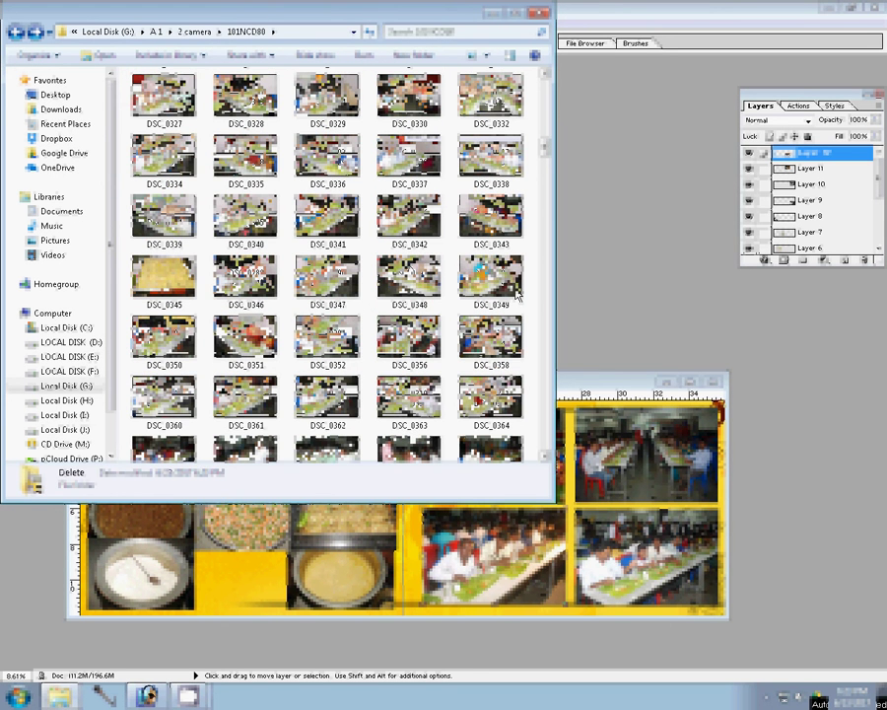
pyautogui.doubleClick(616, 292)
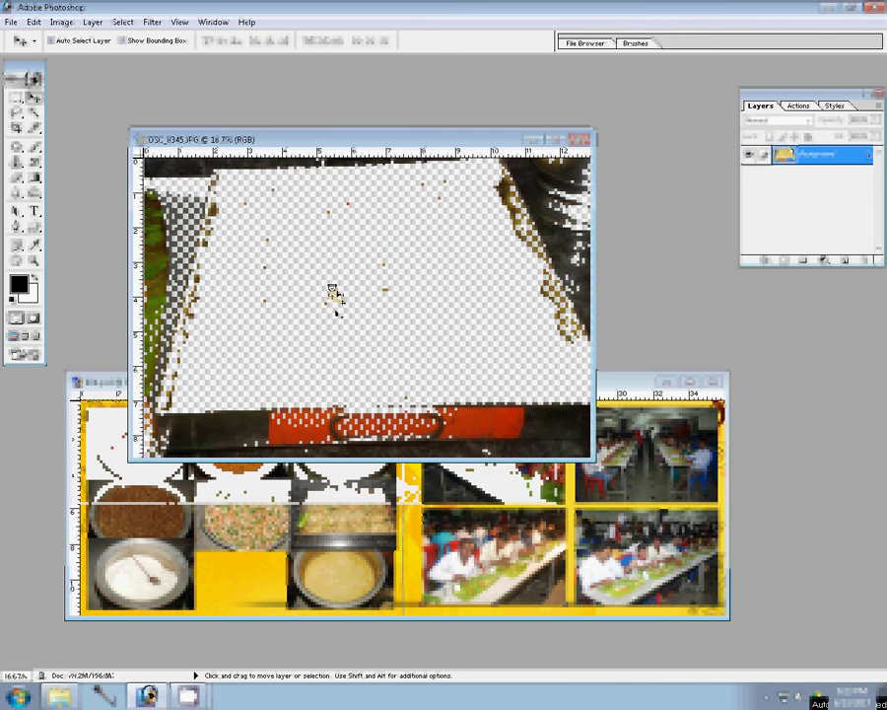
# Step: Set DSC_0345's width to 6 inches and drag it into the 004.psd spread
pyautogui.hotkey('ctrl', 'alt', 'i')
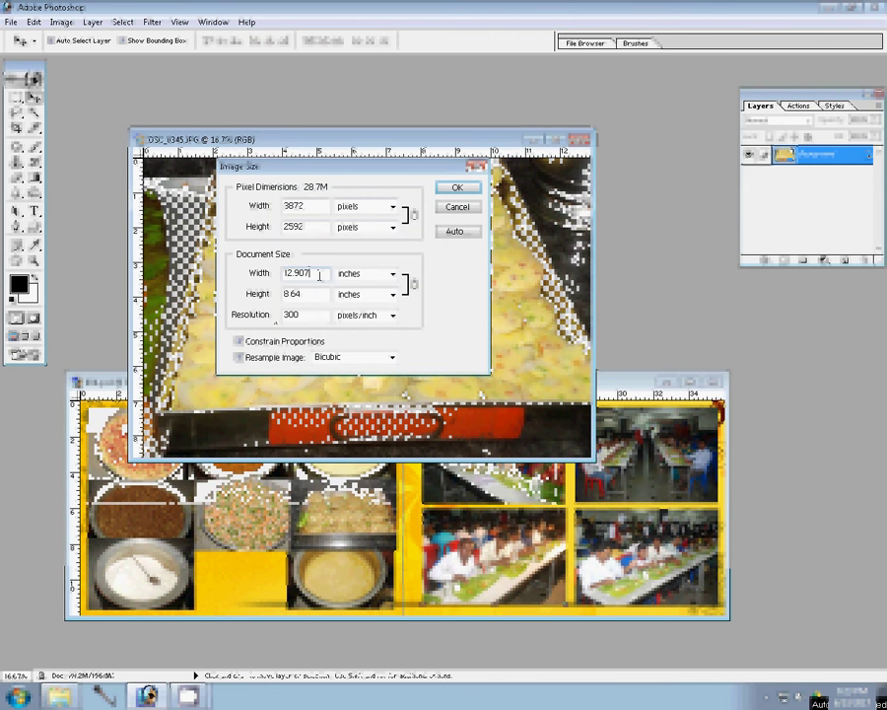
pyautogui.doubleClick(319, 274)
pyautogui.write('6')
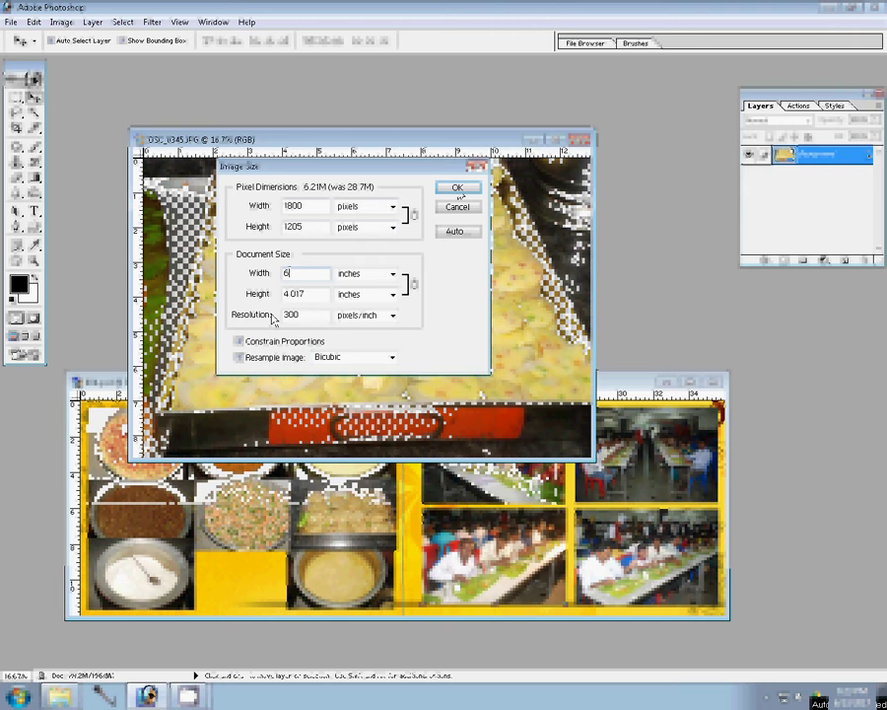
pyautogui.click(458, 191)
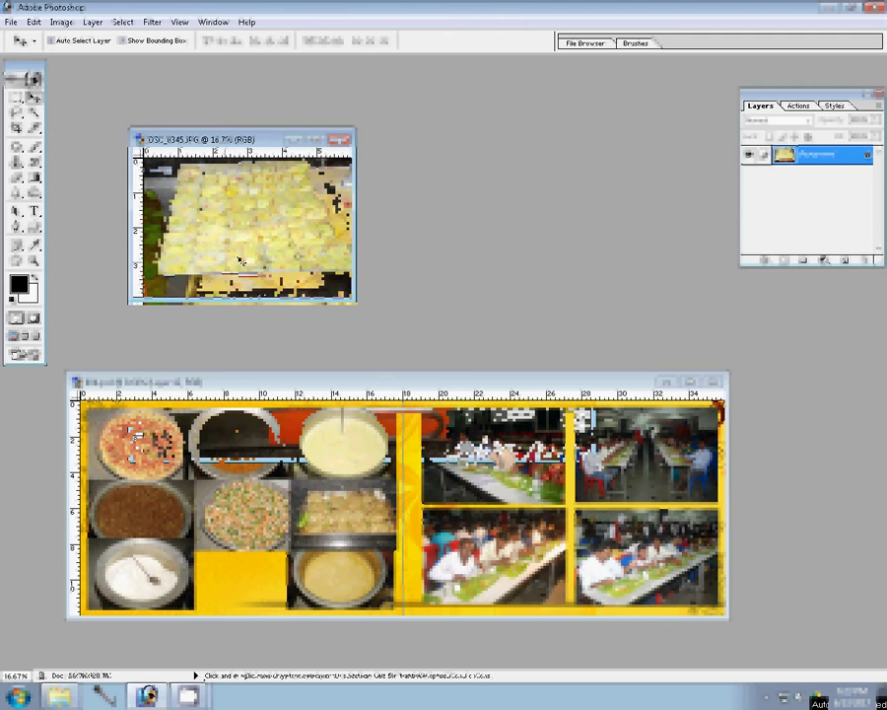
pyautogui.moveTo(240, 261)
pyautogui.mouseDown()
pyautogui.moveTo(248, 552)
pyautogui.moveTo(240, 580)
pyautogui.mouseUp()
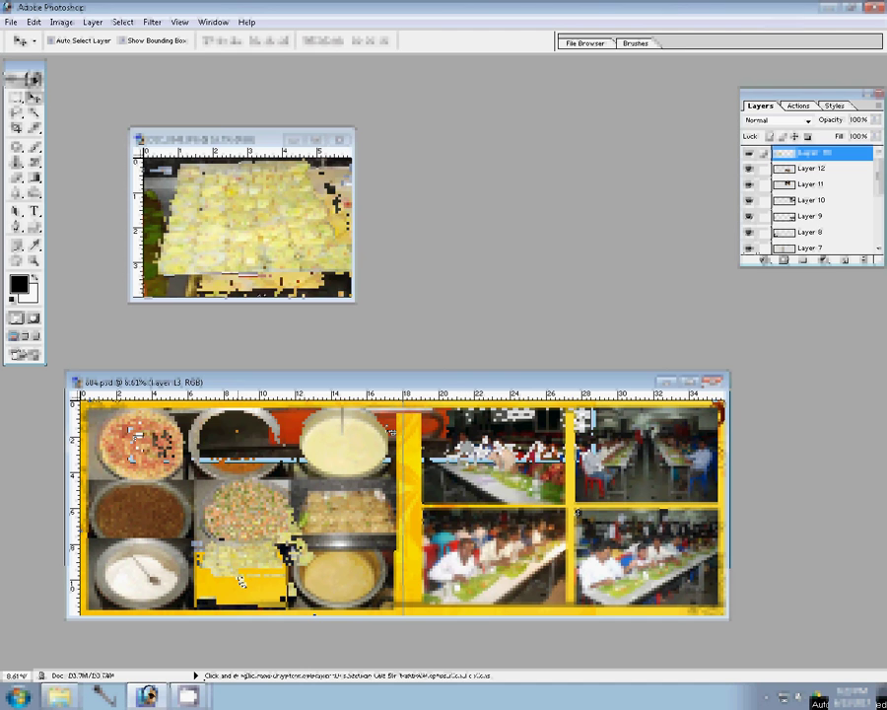
# Step: Close the DSC_0345 document once its photo fills the empty grid slot
pyautogui.click(339, 139)
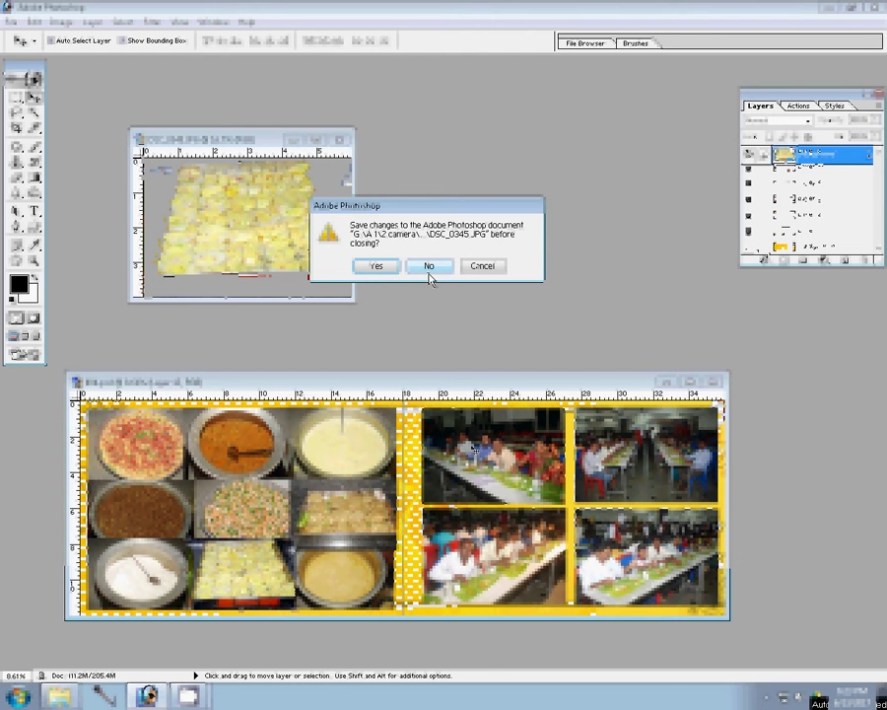
# Step: Discard the food photo's changes when closing it
pyautogui.click(430, 266)
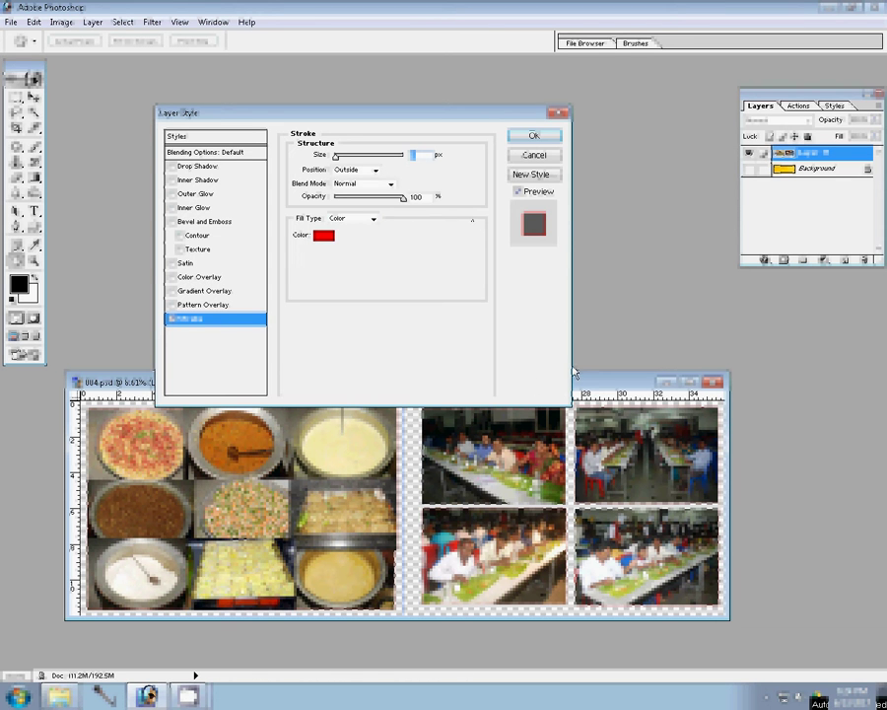
# Step: Apply a Pattern-filled stroke of size 22 px to the merged photo layer
pyautogui.click(365, 218)
pyautogui.click(343, 244)
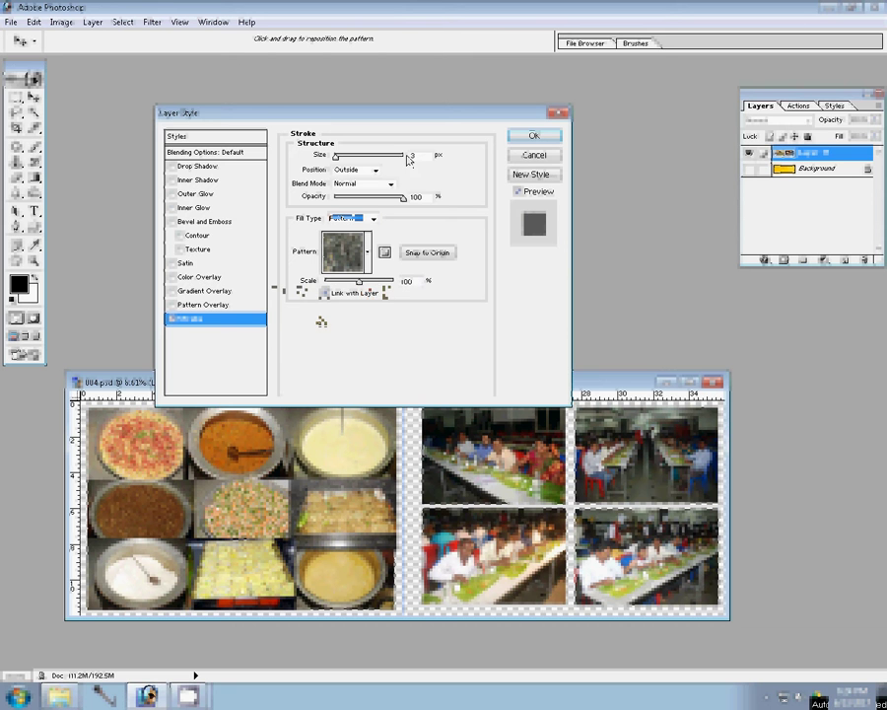
pyautogui.write('22')
pyautogui.click(534, 136)
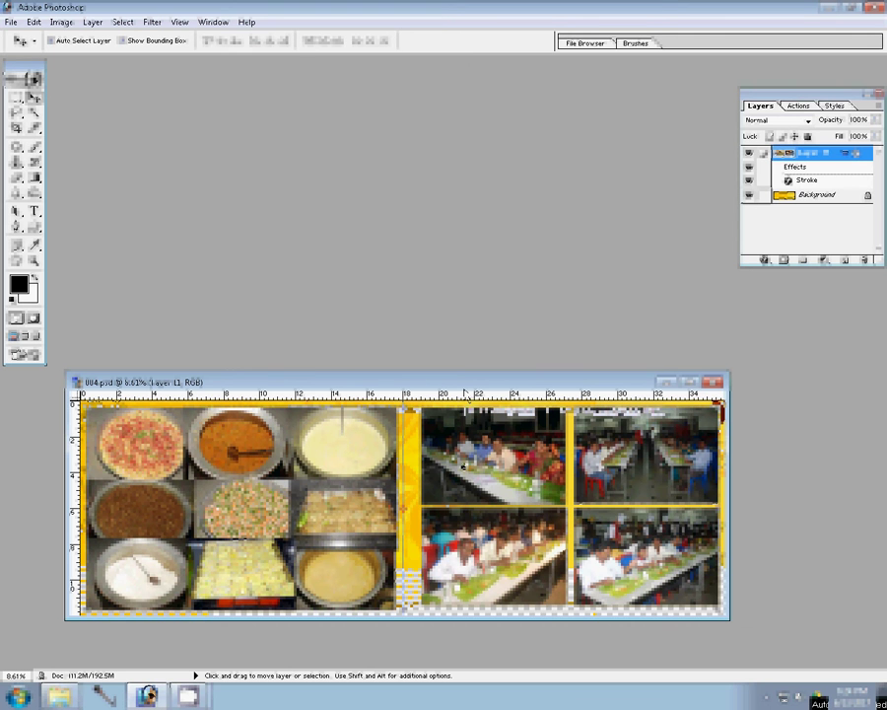
# Step: Bring up the Save As dialog for the album spread with Shift+Ctrl+S
pyautogui.hotkey('ctrl', 'shift', 's')
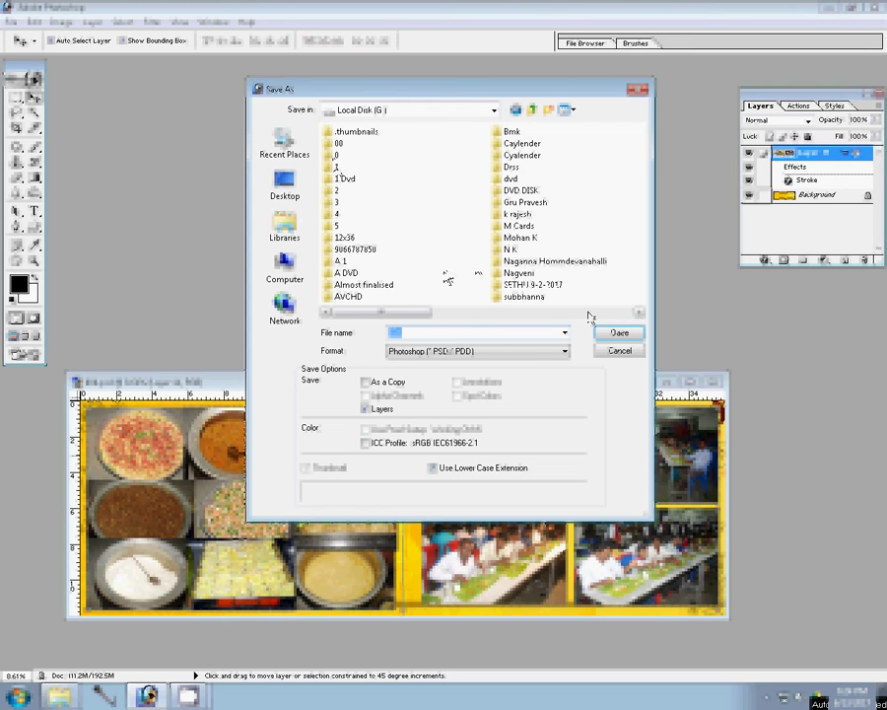
pyautogui.write('004')
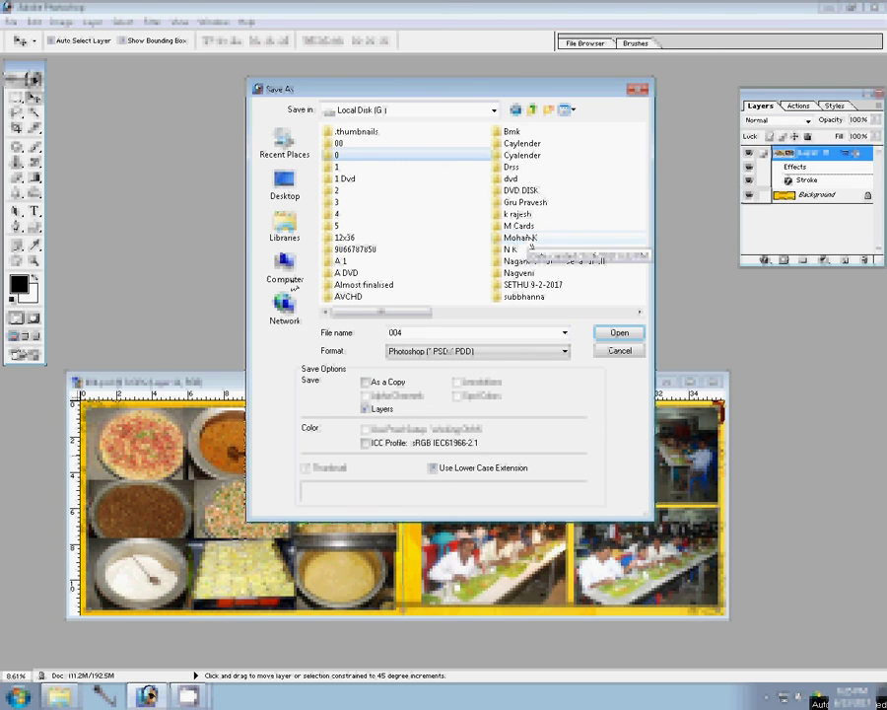
pyautogui.click(285, 269)
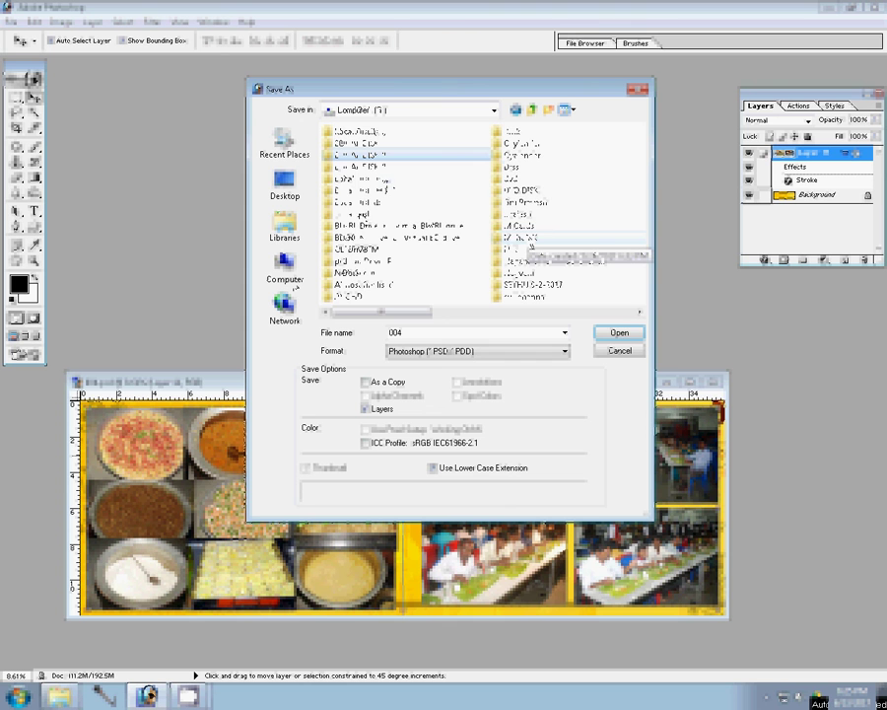
pyautogui.doubleClick(347, 150)
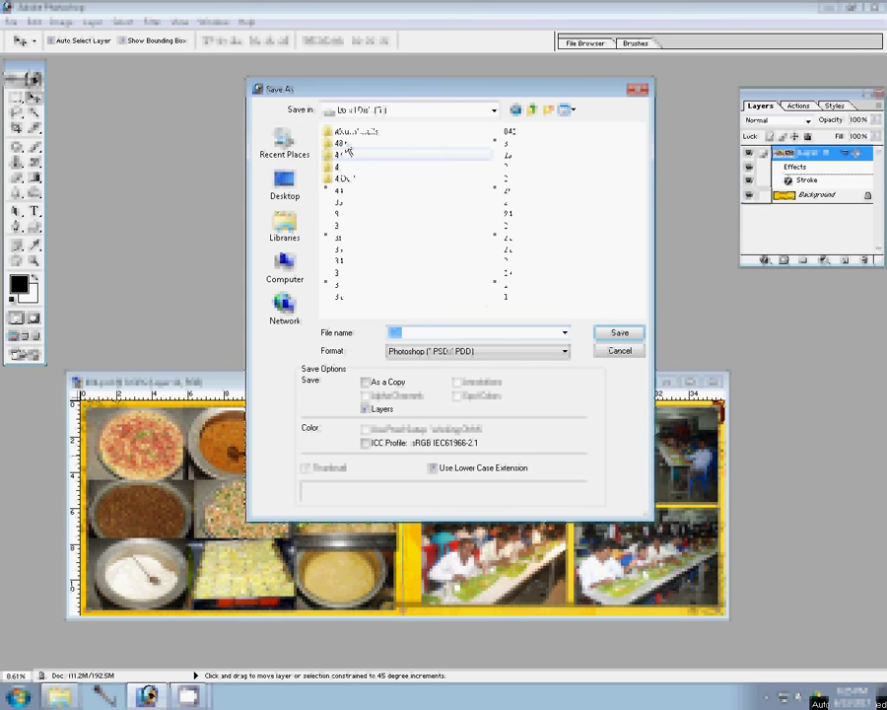
# Step: Save the spread as '62' in Photoshop PSD format in the 00 folder
pyautogui.doubleClick(346, 145)
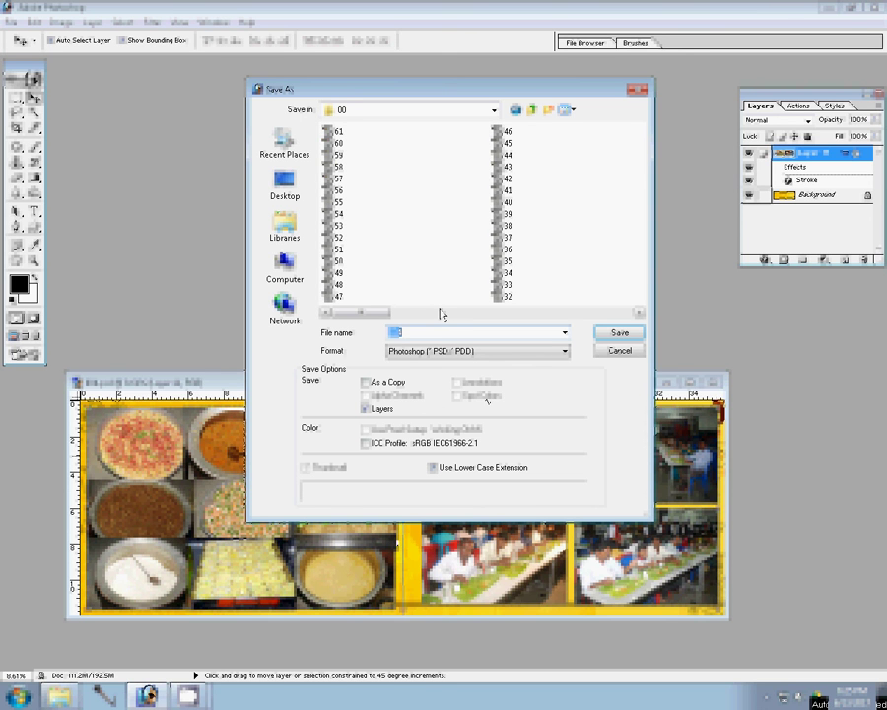
pyautogui.write('62')
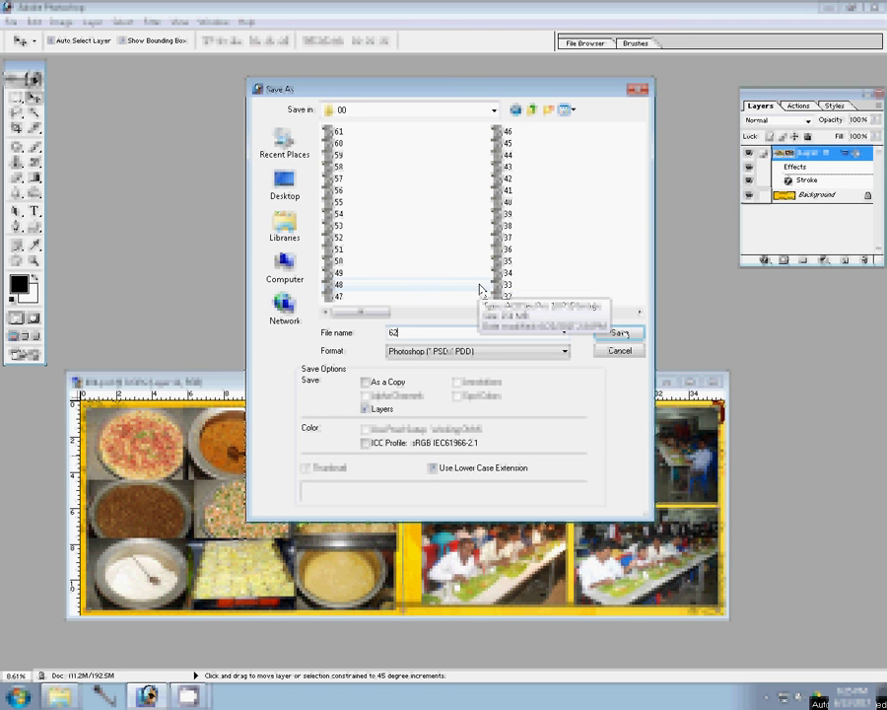
pyautogui.click(620, 333)
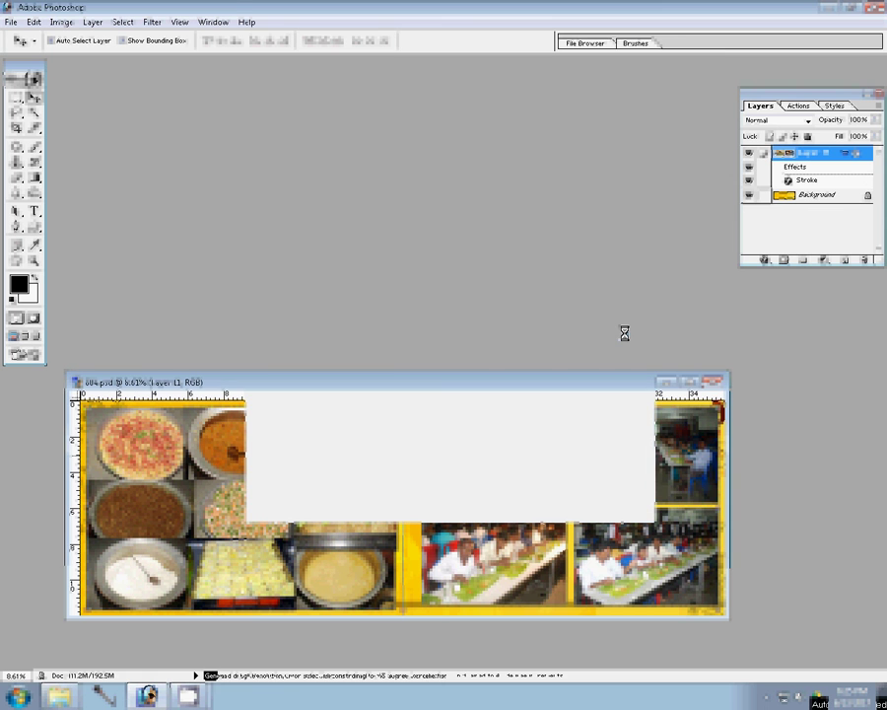